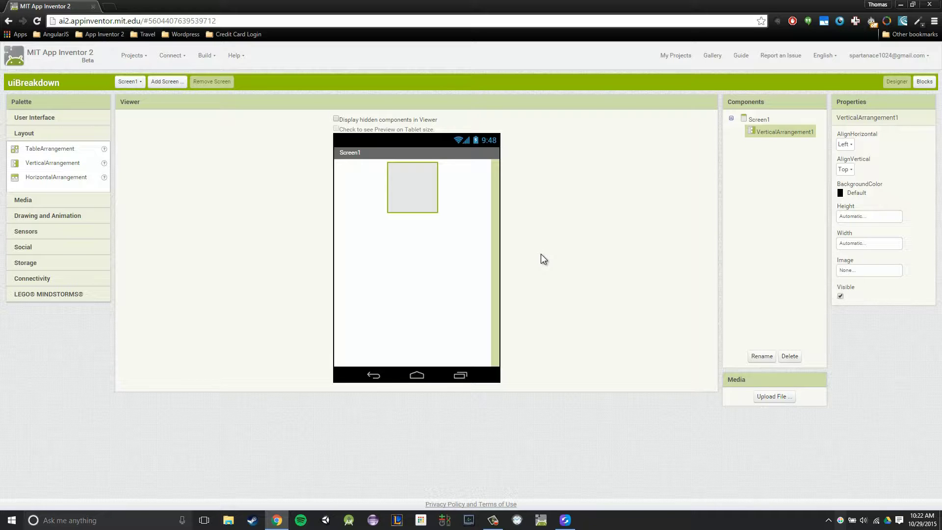
Add two buttons with a label between them inside the vertical arrangement, plus two more buttons on the screen below it.
{"action": "left_click", "coordinate": [38, 118]}
{"action": "left_click_drag", "start_coordinate": [30, 133], "coordinate": [417, 196]}
{"action": "left_click_drag", "start_coordinate": [32, 130], "coordinate": [407, 172]}
{"action": "left_click_drag", "start_coordinate": [30, 218], "coordinate": [414, 195]}
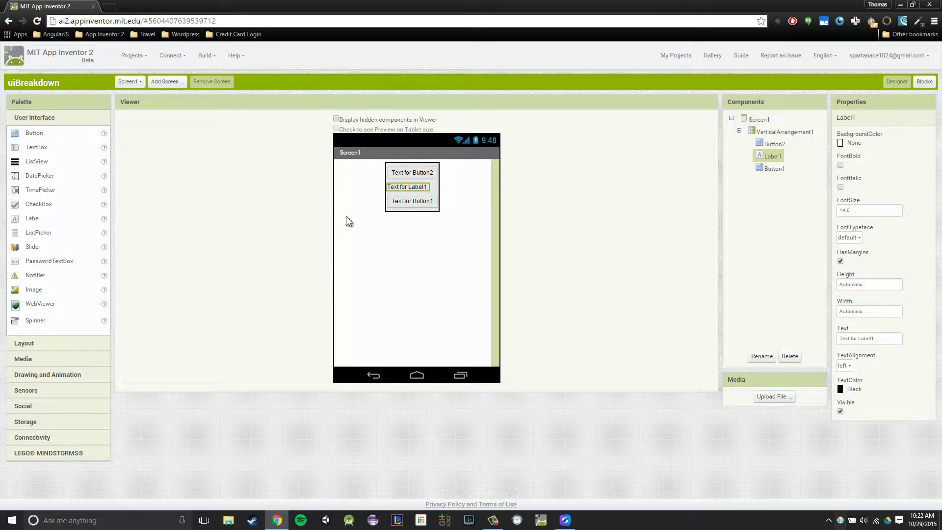
{"action": "left_click_drag", "start_coordinate": [45, 139], "coordinate": [427, 271]}
{"action": "left_click_drag", "start_coordinate": [15, 128], "coordinate": [456, 287]}
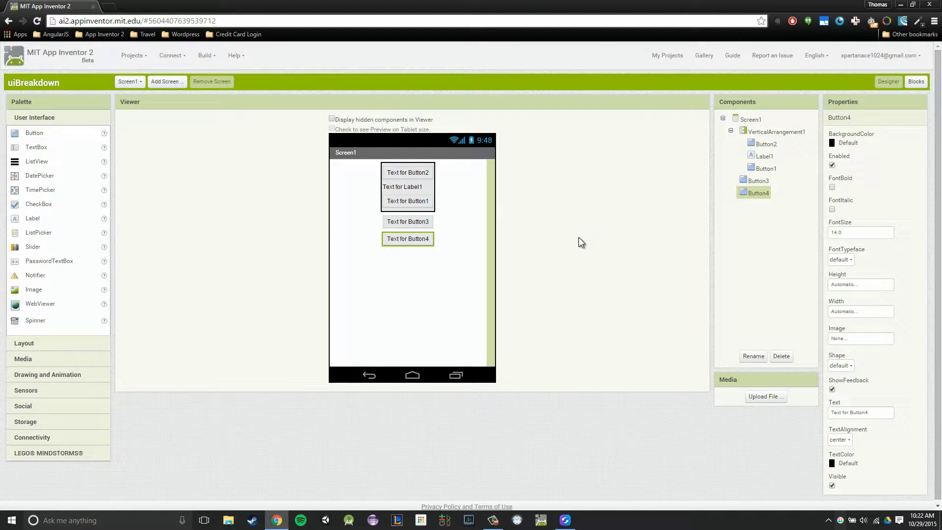
Delete the two buttons that sit below the vertical arrangement.
{"action": "left_click_drag", "start_coordinate": [425, 221], "coordinate": [427, 231]}
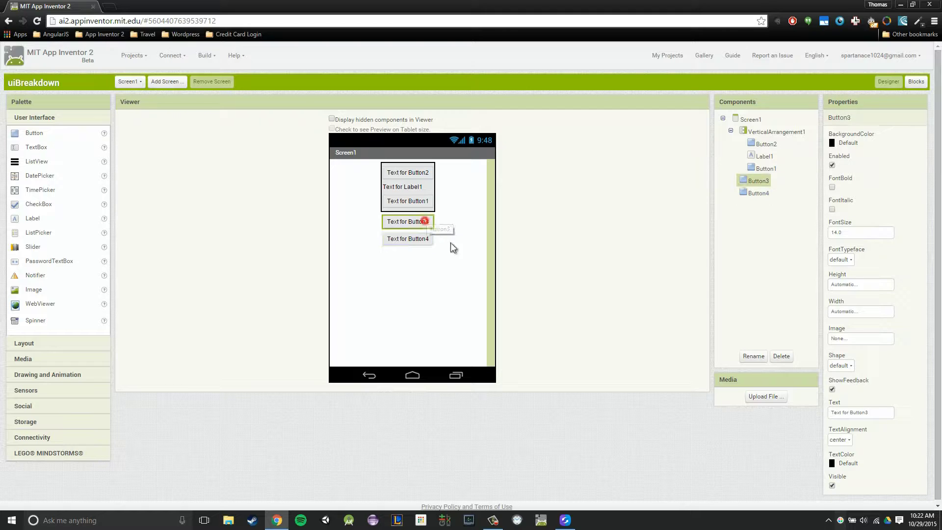
{"action": "left_click", "coordinate": [782, 356]}
{"action": "left_click", "coordinate": [491, 105]}
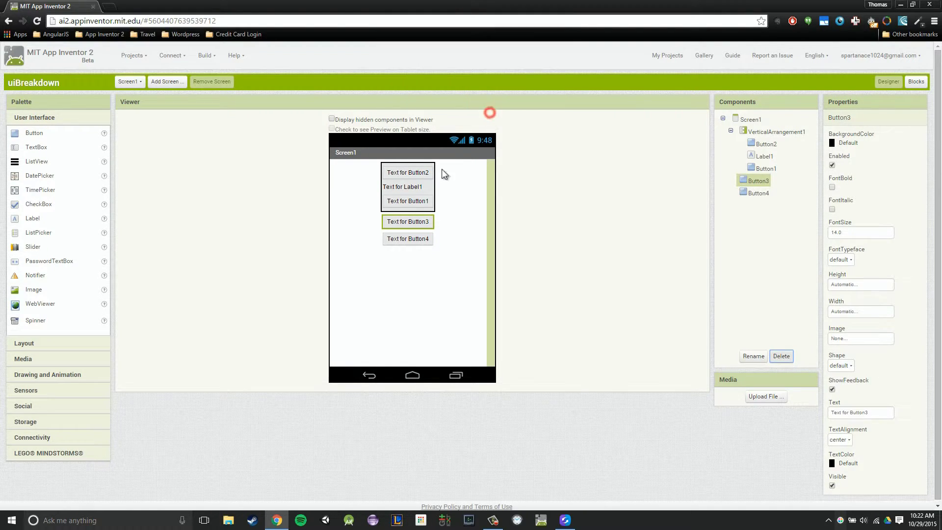
{"action": "left_click", "coordinate": [414, 222]}
{"action": "left_click", "coordinate": [782, 356]}
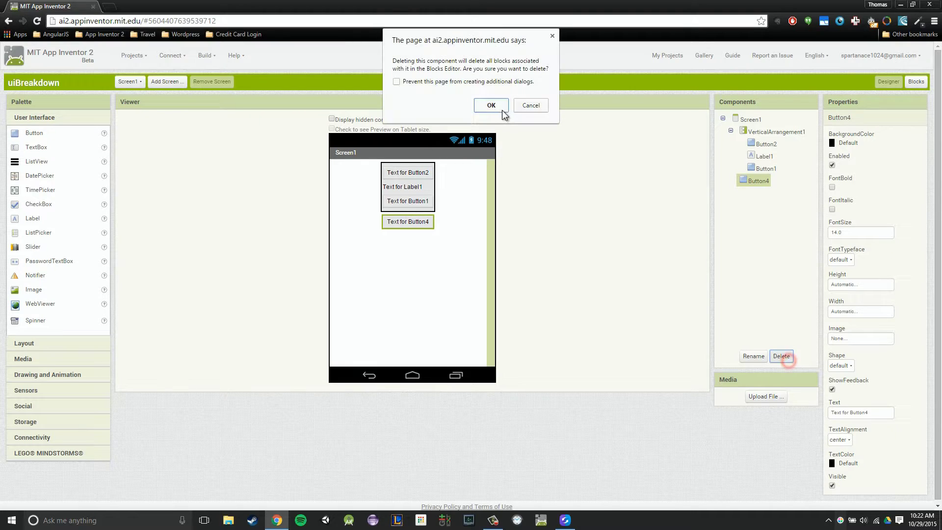
{"action": "left_click", "coordinate": [500, 106]}
Add a horizontal arrangement holding two buttons below the vertical arrangement, and nest the vertical arrangement inside it as its first item.
{"action": "left_click", "coordinate": [49, 343]}
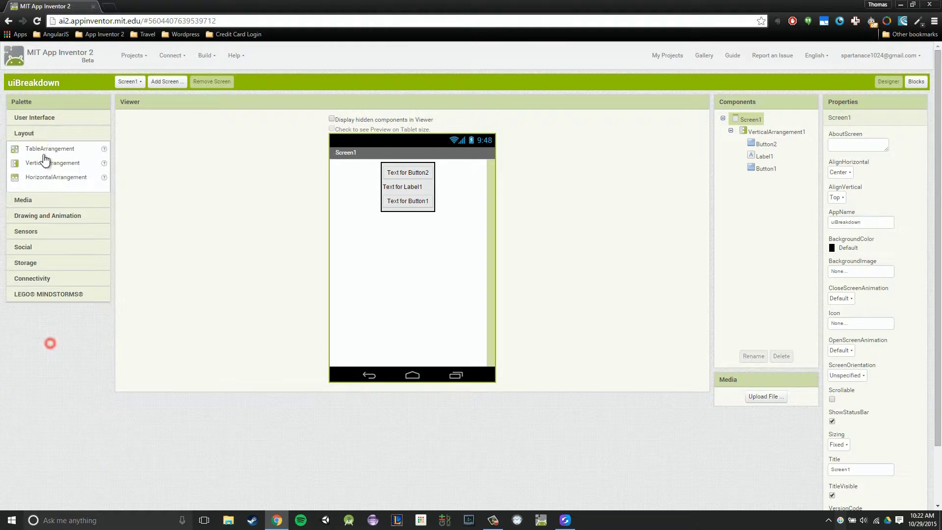
{"action": "left_click_drag", "start_coordinate": [40, 183], "coordinate": [455, 257]}
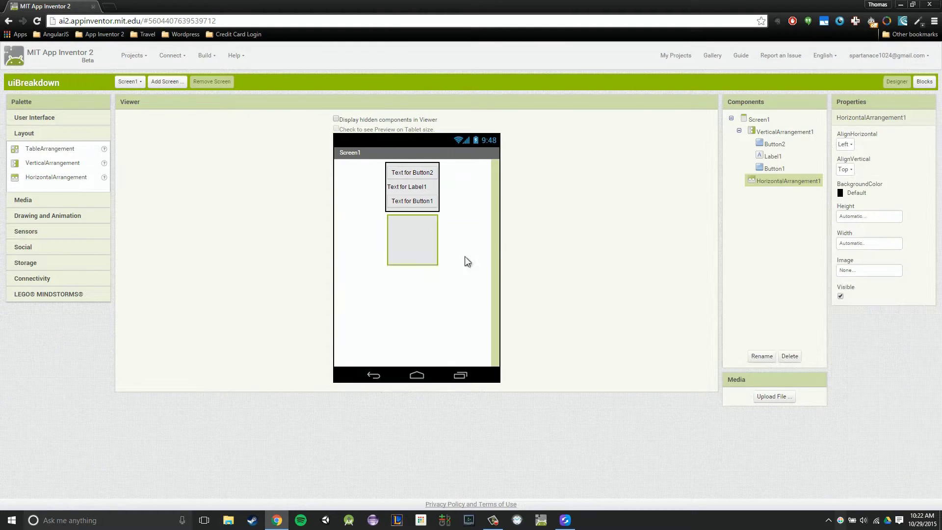
{"action": "left_click", "coordinate": [69, 118]}
{"action": "left_click_drag", "start_coordinate": [44, 133], "coordinate": [421, 248]}
{"action": "left_click_drag", "start_coordinate": [29, 132], "coordinate": [426, 256]}
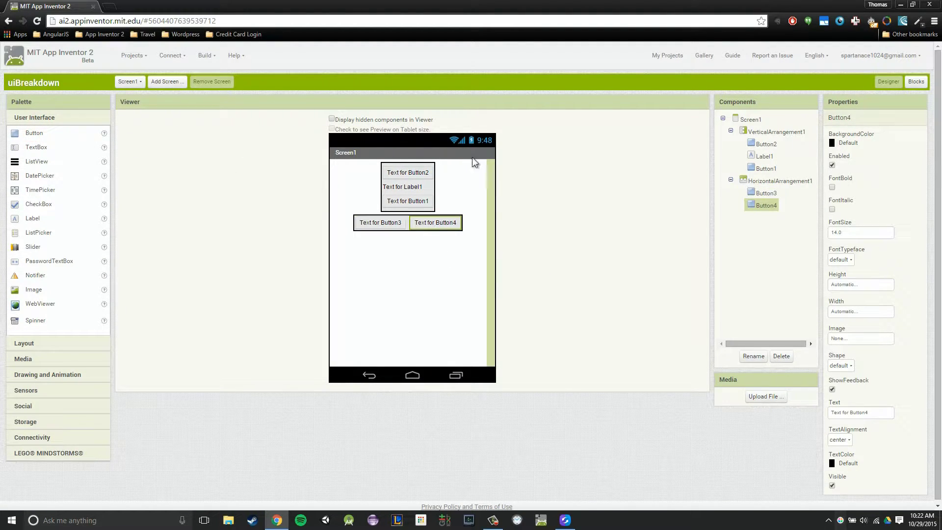
{"action": "left_click", "coordinate": [409, 165]}
{"action": "left_click_drag", "start_coordinate": [413, 169], "coordinate": [369, 226]}
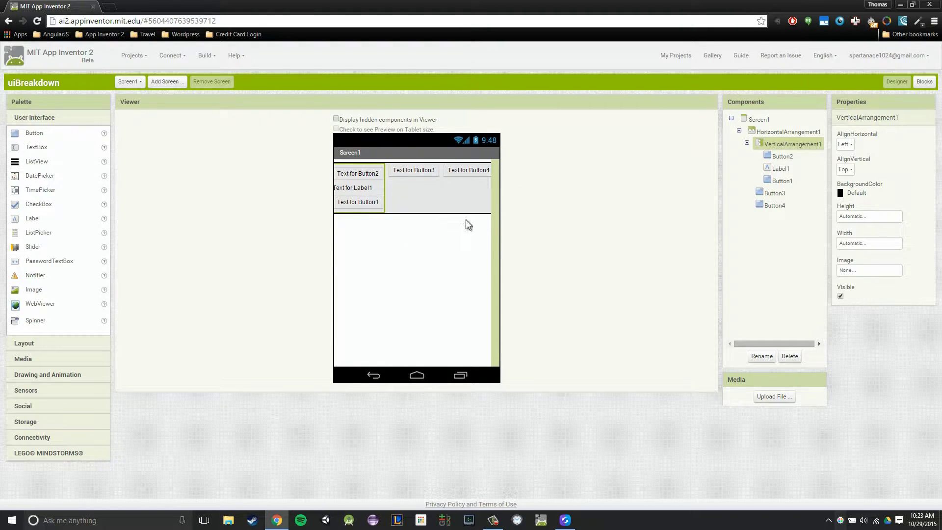
Delete the horizontal arrangement together with everything inside it.
{"action": "left_click", "coordinate": [475, 209]}
{"action": "left_click", "coordinate": [790, 356]}
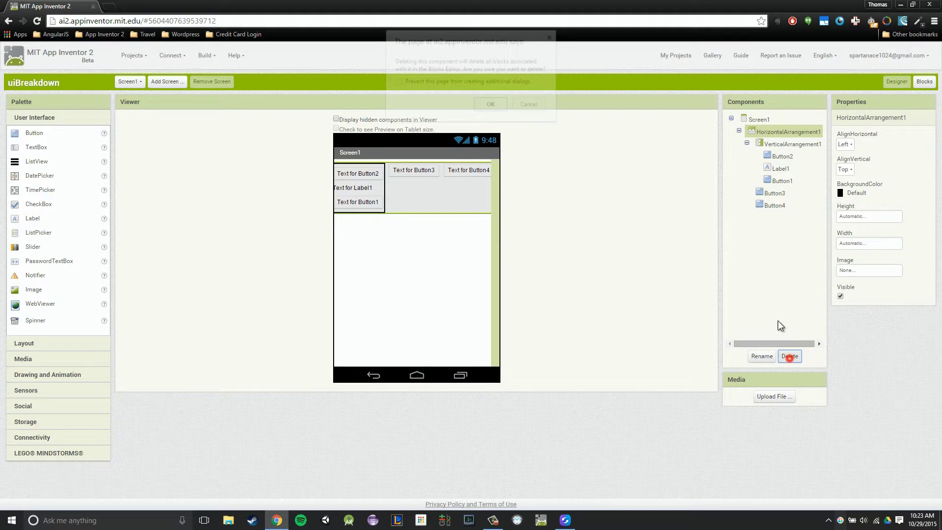
{"action": "left_click", "coordinate": [487, 102]}
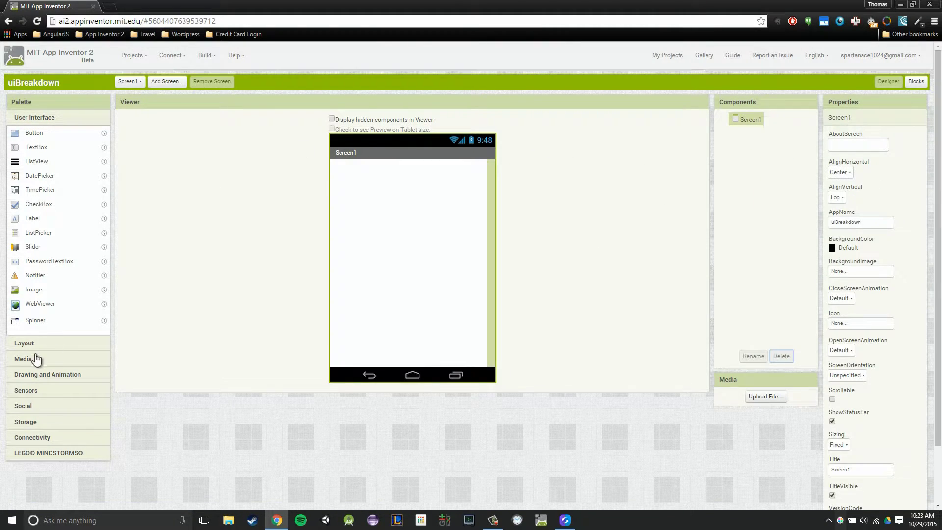
Place a vertical arrangement on the empty screen and add a button with a label beneath it inside.
{"action": "left_click", "coordinate": [34, 344]}
{"action": "left_click_drag", "start_coordinate": [52, 164], "coordinate": [493, 223]}
{"action": "left_click", "coordinate": [65, 118]}
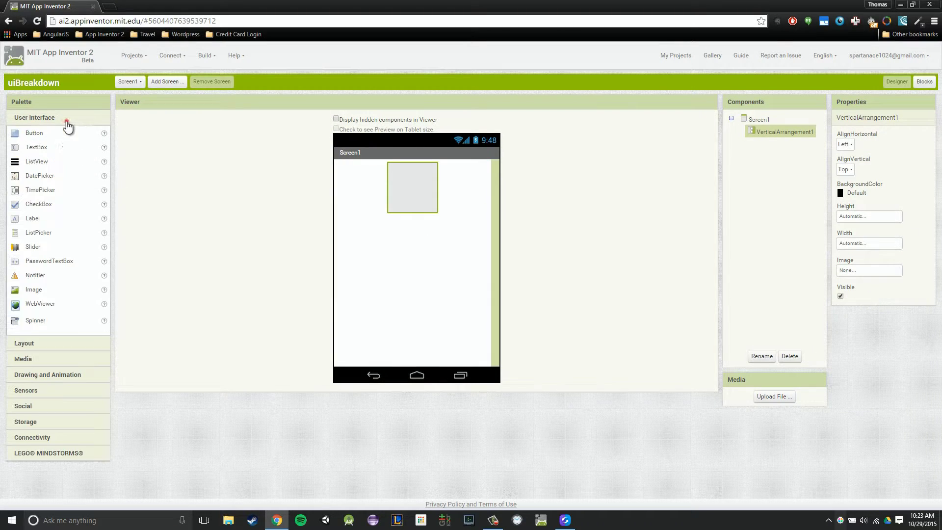
{"action": "left_click_drag", "start_coordinate": [216, 168], "coordinate": [391, 191]}
{"action": "left_click_drag", "start_coordinate": [32, 218], "coordinate": [409, 181]}
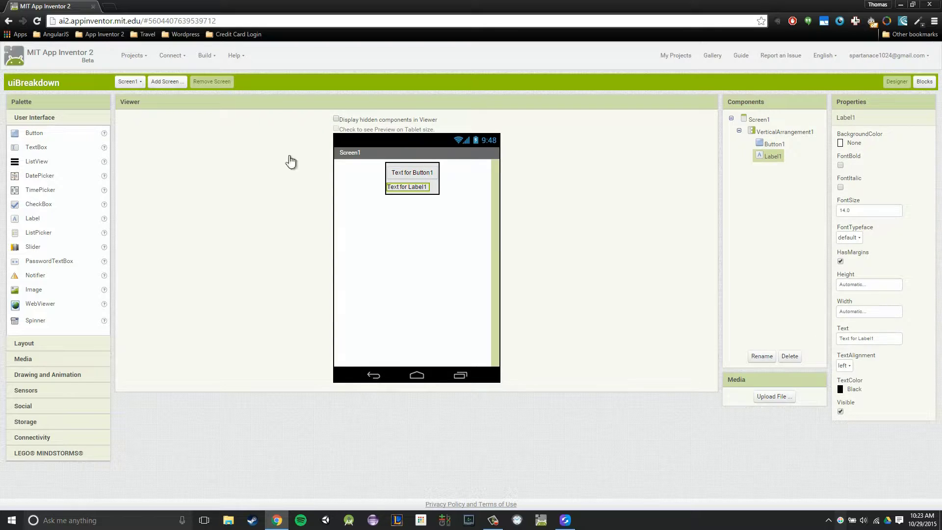
Set both the height and the width of the vertical arrangement to Fill parent.
{"action": "left_click", "coordinate": [780, 130]}
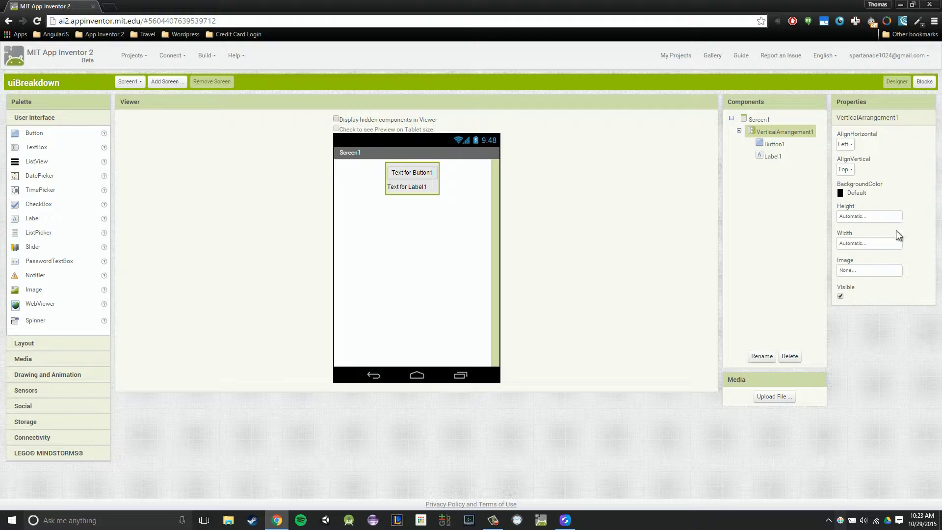
{"action": "left_click", "coordinate": [866, 215]}
{"action": "left_click", "coordinate": [899, 195]}
{"action": "left_click", "coordinate": [883, 243]}
{"action": "left_click", "coordinate": [878, 216]}
{"action": "left_click", "coordinate": [858, 227]}
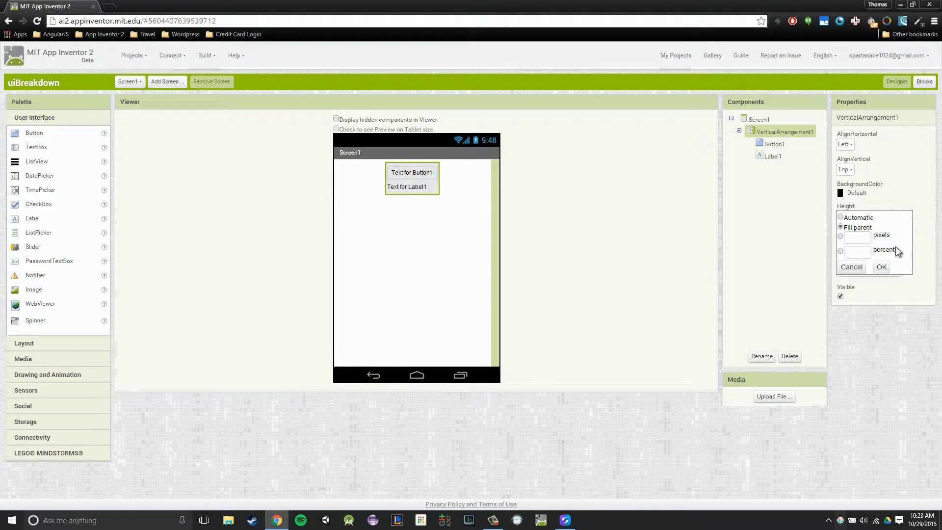
{"action": "left_click", "coordinate": [882, 267]}
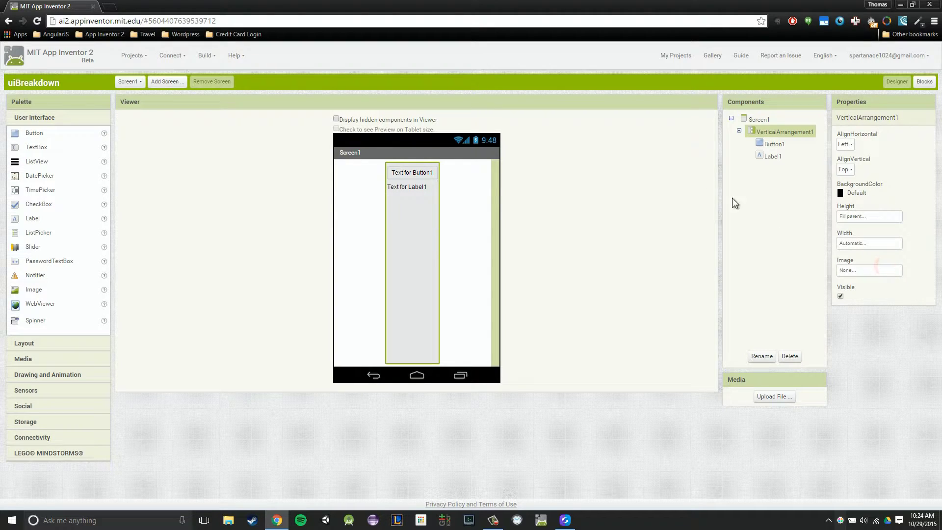
{"action": "left_click", "coordinate": [864, 243]}
{"action": "left_click", "coordinate": [882, 293]}
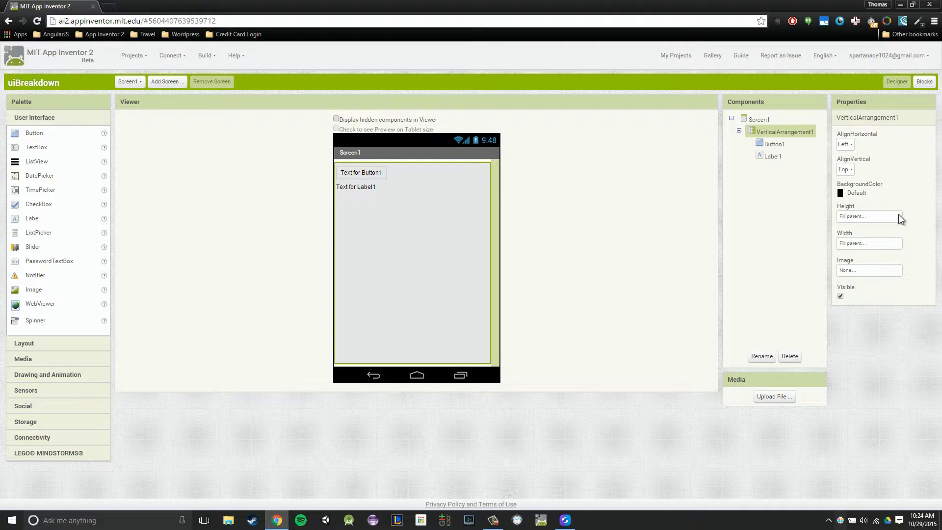
Set the vertical arrangement's height and width to 20 pixels each.
{"action": "left_click", "coordinate": [885, 219]}
{"action": "left_click", "coordinate": [857, 238]}
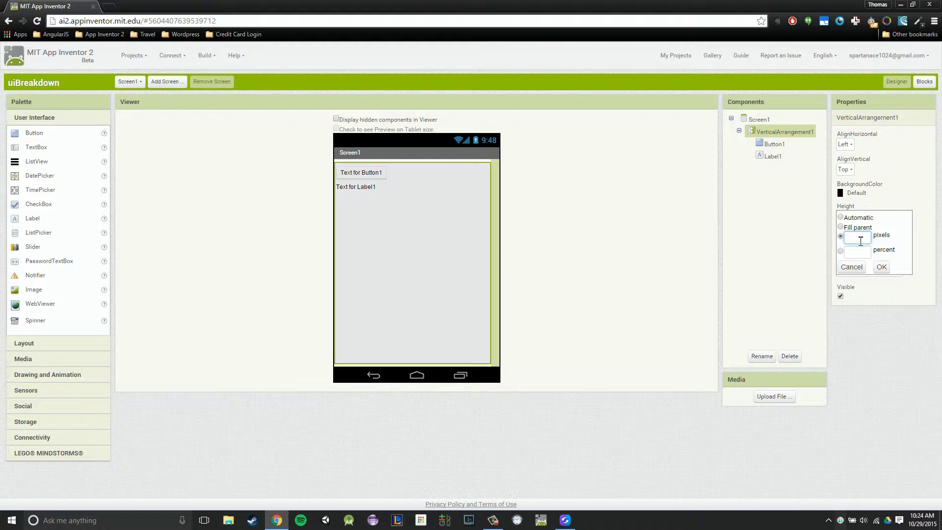
{"action": "type", "text": "20"}
{"action": "left_click", "coordinate": [882, 267]}
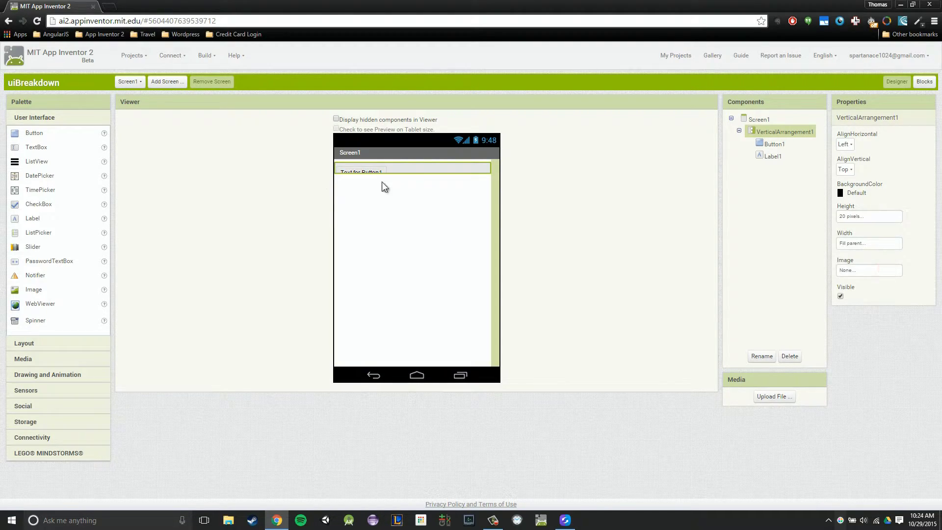
{"action": "left_click", "coordinate": [885, 243]}
{"action": "left_click", "coordinate": [860, 264]}
{"action": "type", "text": "20"}
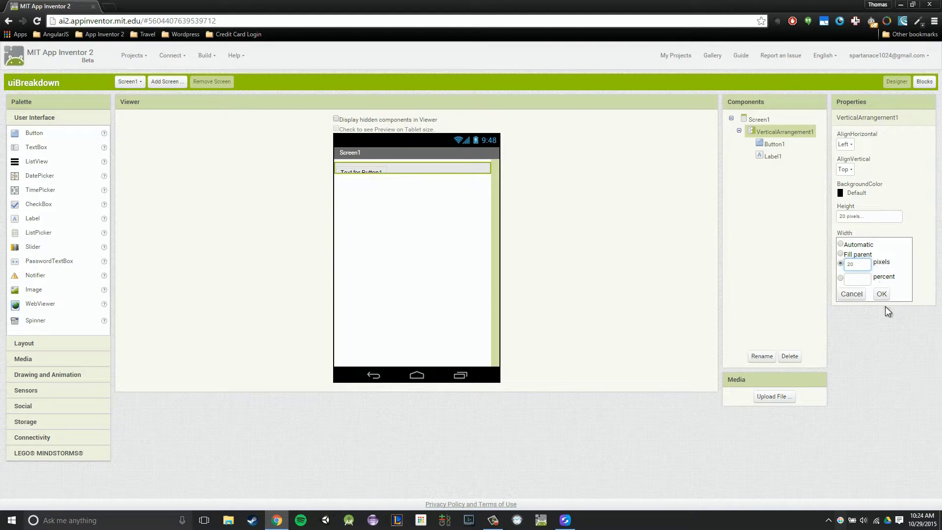
{"action": "left_click", "coordinate": [882, 294]}
Check how the 20-pixel vertical arrangement renders on the mirrored phone screen, and hide the mirror again.
{"action": "left_click", "coordinate": [635, 243]}
{"action": "left_click", "coordinate": [616, 160]}
{"action": "left_click", "coordinate": [623, 144]}
{"action": "left_click", "coordinate": [632, 143]}
{"action": "left_click", "coordinate": [630, 120]}
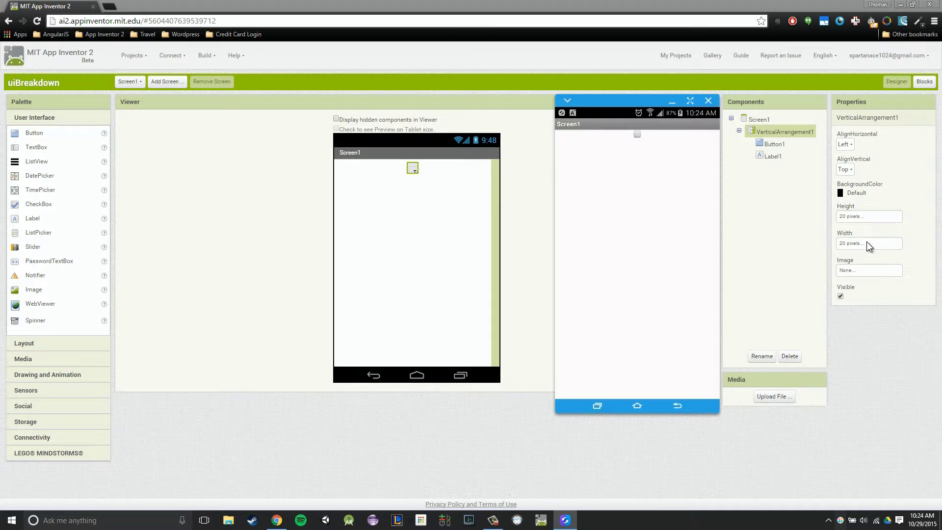
{"action": "left_click", "coordinate": [683, 154]}
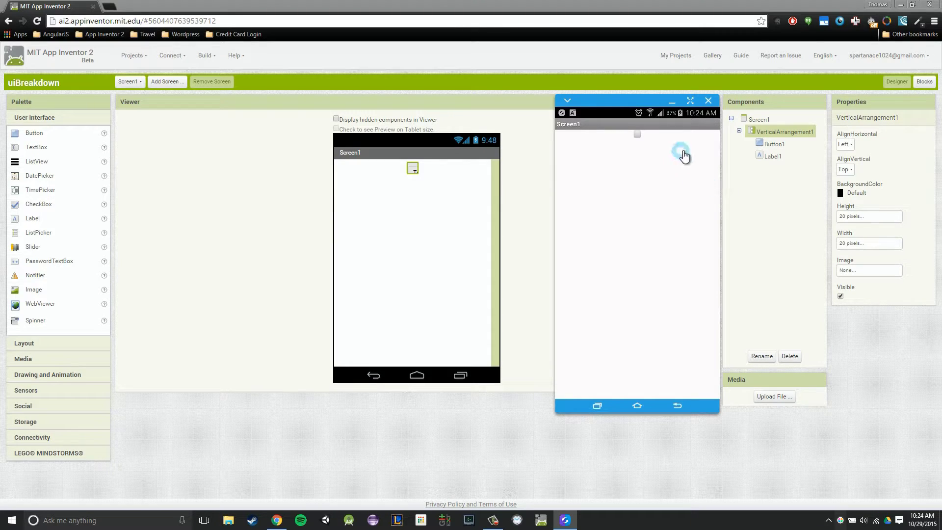
{"action": "left_click", "coordinate": [672, 103]}
Set the vertical arrangement's height to 50 percent and width to 100 percent, and check the layout on the mirrored phone.
{"action": "left_click", "coordinate": [869, 217]}
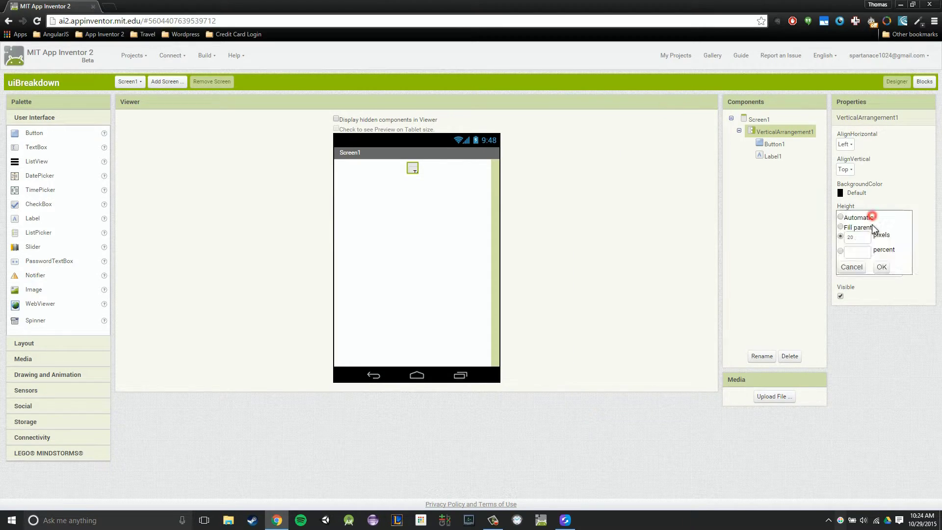
{"action": "left_click", "coordinate": [865, 251]}
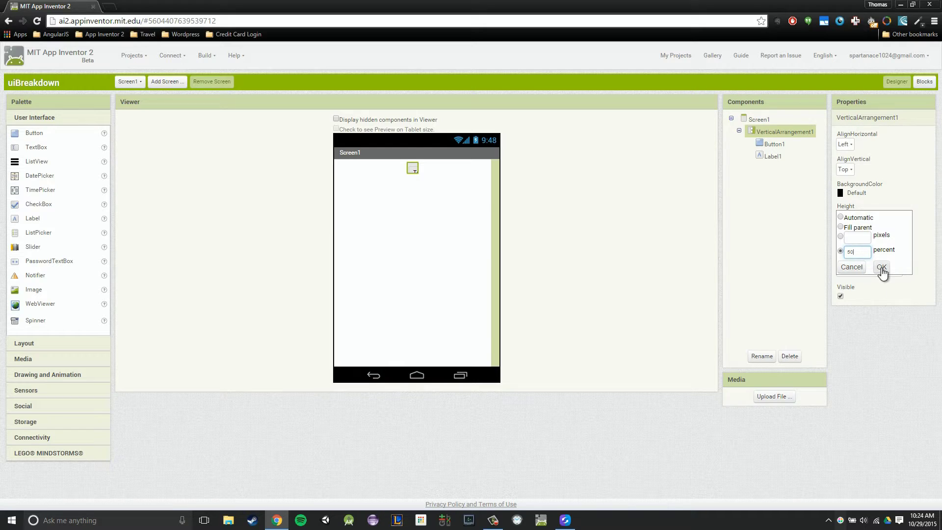
{"action": "left_click", "coordinate": [882, 267]}
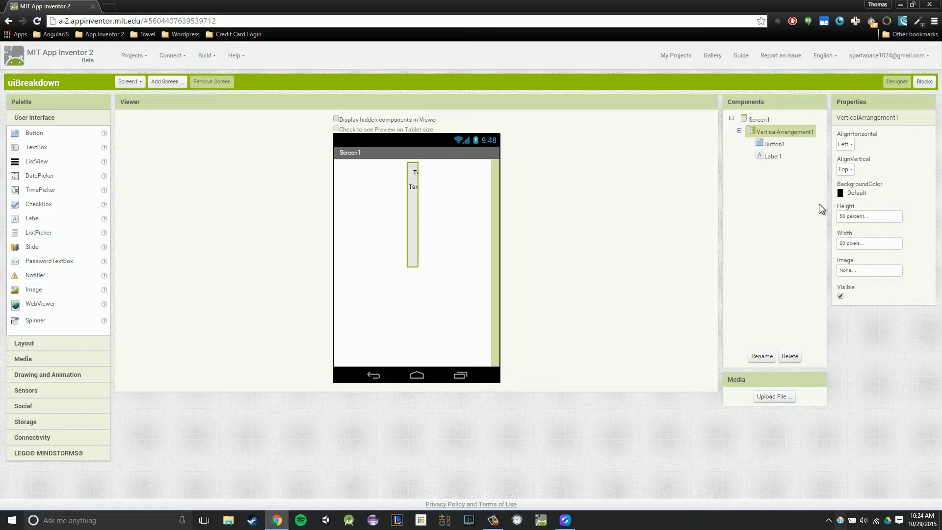
{"action": "left_click", "coordinate": [874, 242]}
{"action": "left_click", "coordinate": [863, 264]}
{"action": "left_click", "coordinate": [866, 278]}
{"action": "type", "text": "100"}
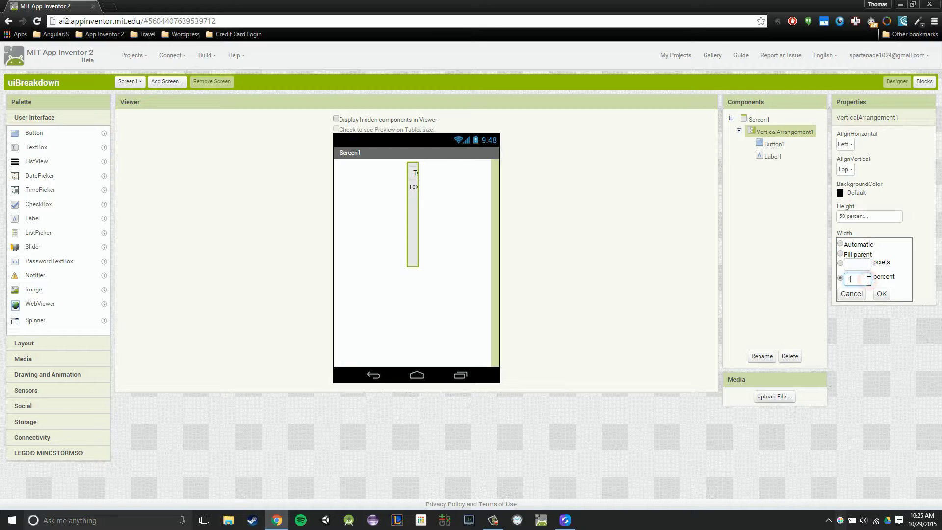
{"action": "left_click", "coordinate": [882, 294]}
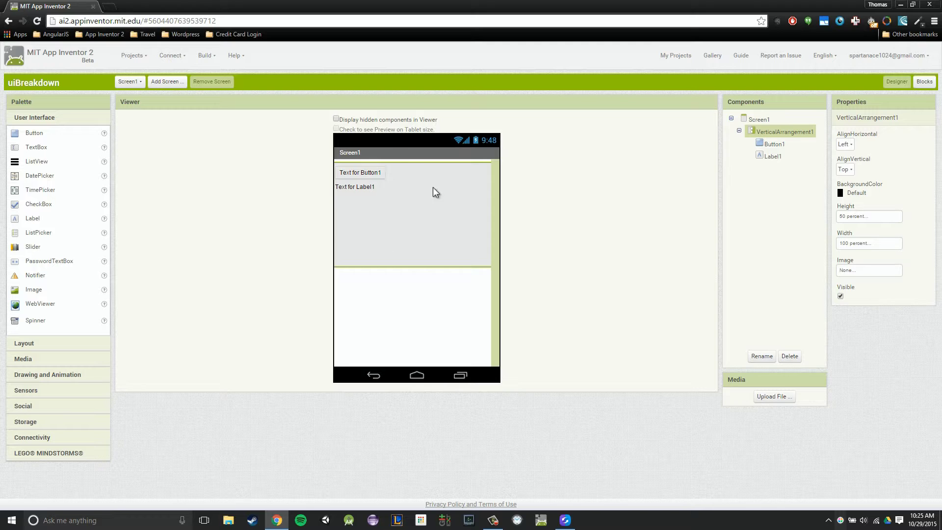
{"action": "left_click", "coordinate": [564, 520]}
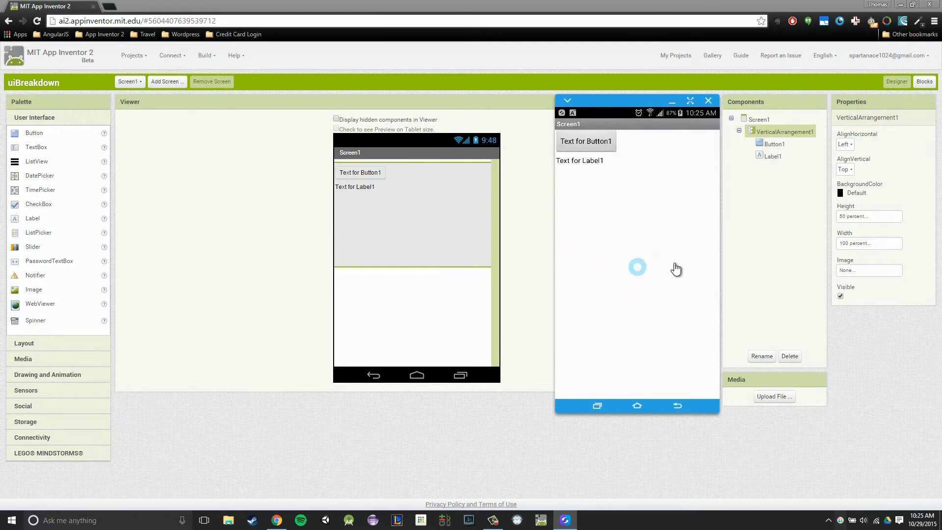
{"action": "left_click", "coordinate": [672, 101]}
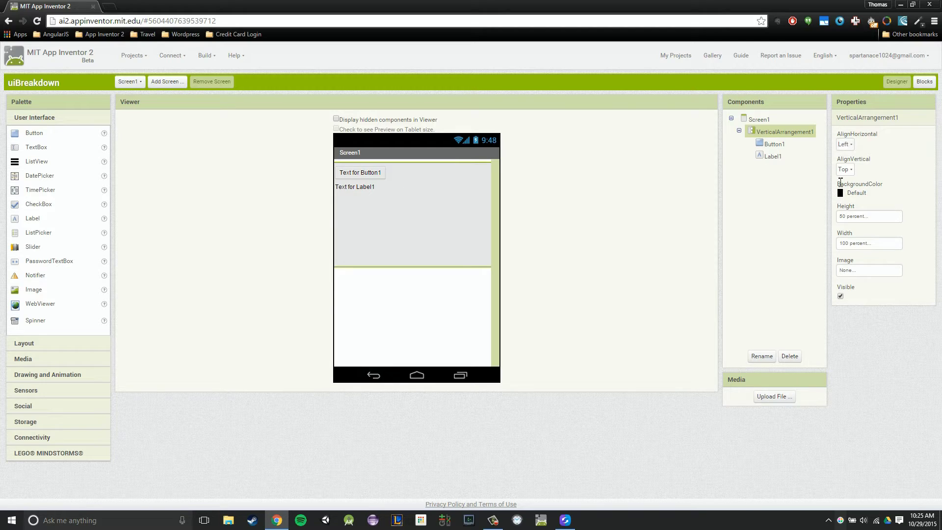
Try the Right horizontal alignment, center the vertical arrangement's contents both horizontally and vertically, and show the mirrored phone.
{"action": "left_click", "coordinate": [850, 146]}
{"action": "left_click", "coordinate": [851, 174]}
{"action": "left_click", "coordinate": [858, 143]}
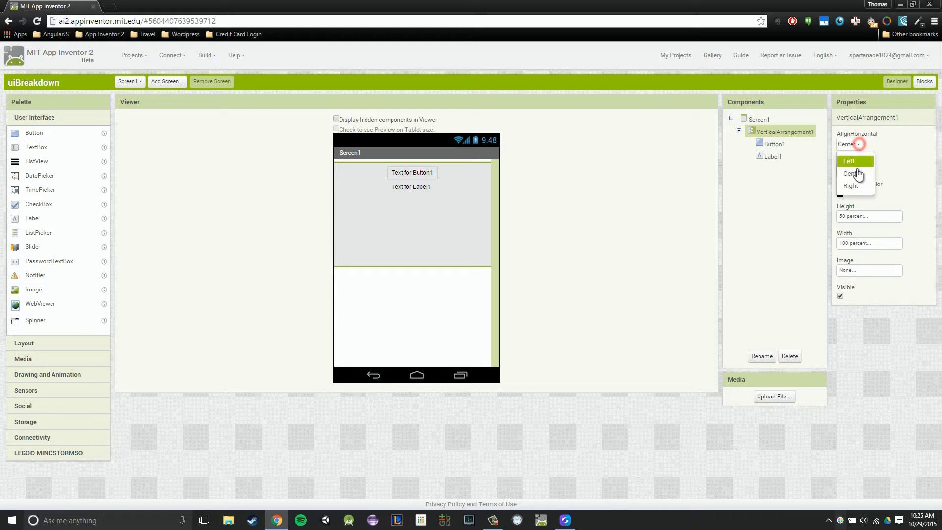
{"action": "left_click", "coordinate": [850, 186]}
{"action": "left_click", "coordinate": [846, 169]}
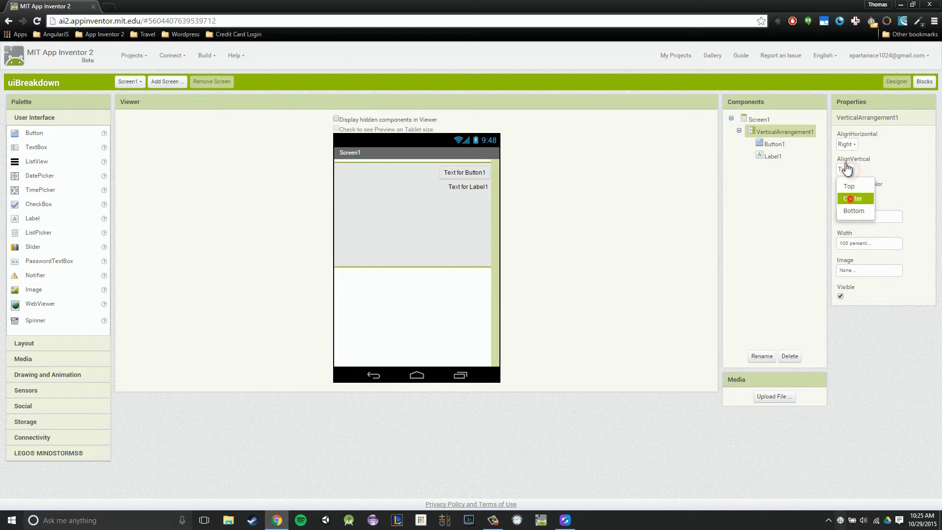
{"action": "left_click", "coordinate": [851, 199]}
{"action": "left_click", "coordinate": [847, 145]}
{"action": "left_click", "coordinate": [850, 173]}
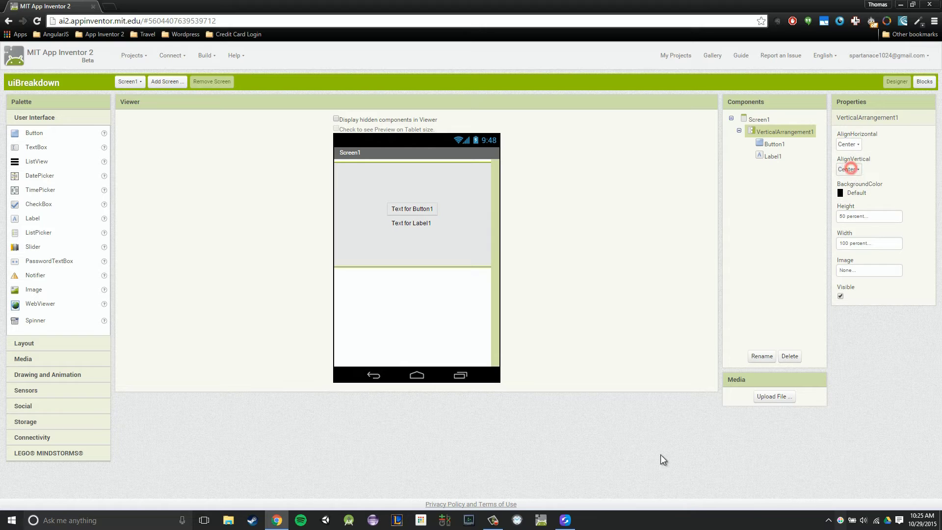
{"action": "left_click", "coordinate": [576, 518]}
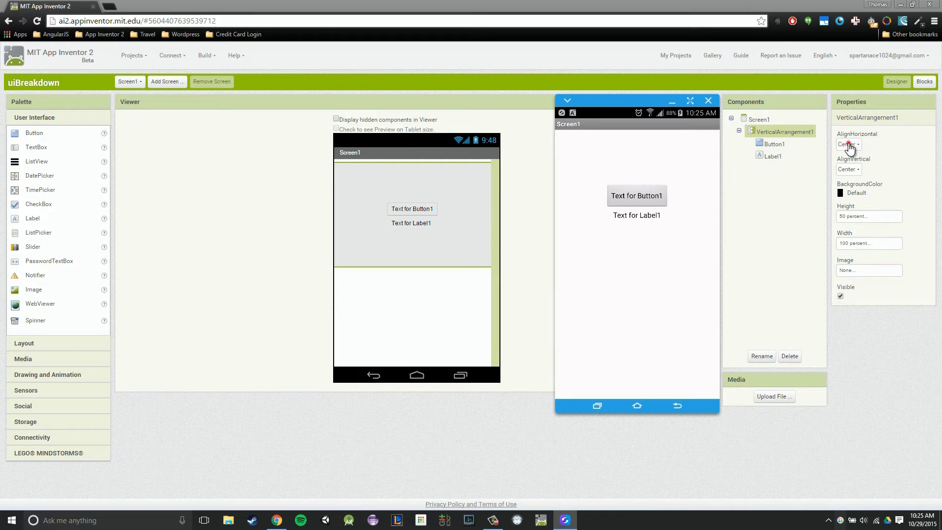
Try the Right horizontal alignment again, and set the arrangement's alignment to Bottom vertically and Left horizontally.
{"action": "left_click", "coordinate": [849, 146]}
{"action": "left_click", "coordinate": [854, 185]}
{"action": "left_click", "coordinate": [847, 170]}
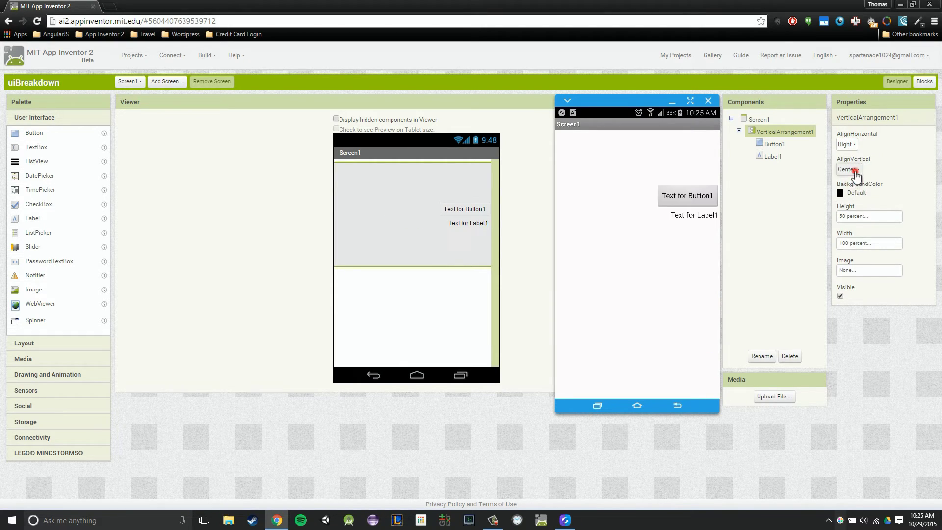
{"action": "left_click", "coordinate": [857, 210]}
{"action": "left_click", "coordinate": [844, 145]}
{"action": "left_click", "coordinate": [851, 159]}
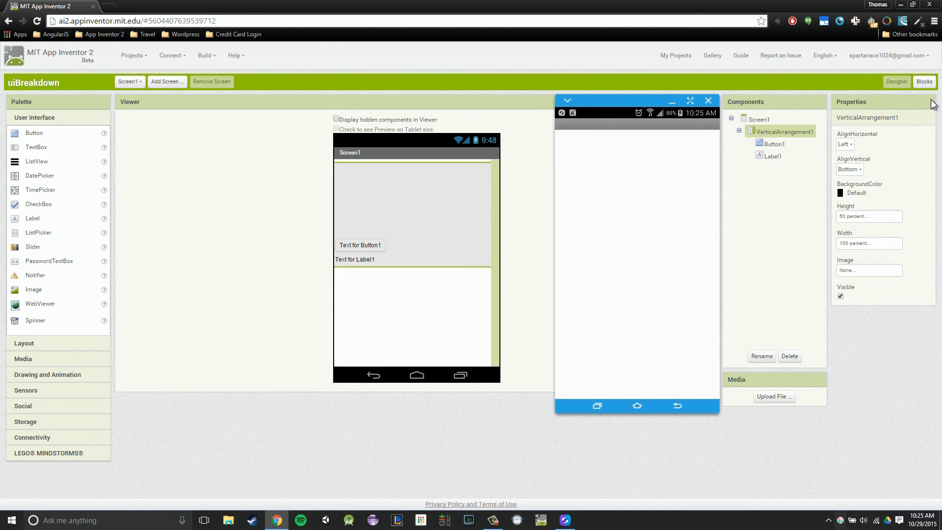
Hide the phone mirror and show the blocks available for VerticalArrangement1 in the Blocks editor.
{"action": "left_click", "coordinate": [924, 81]}
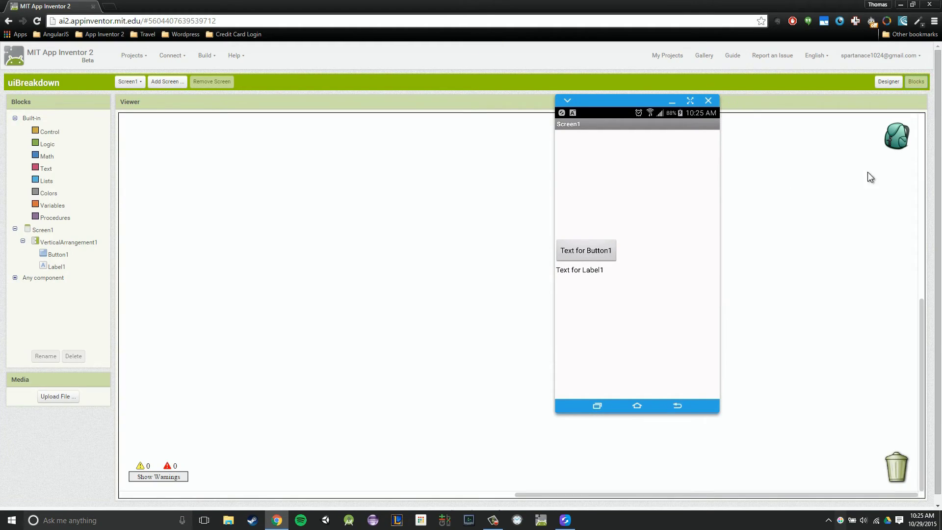
{"action": "left_click", "coordinate": [671, 101]}
{"action": "left_click", "coordinate": [58, 241]}
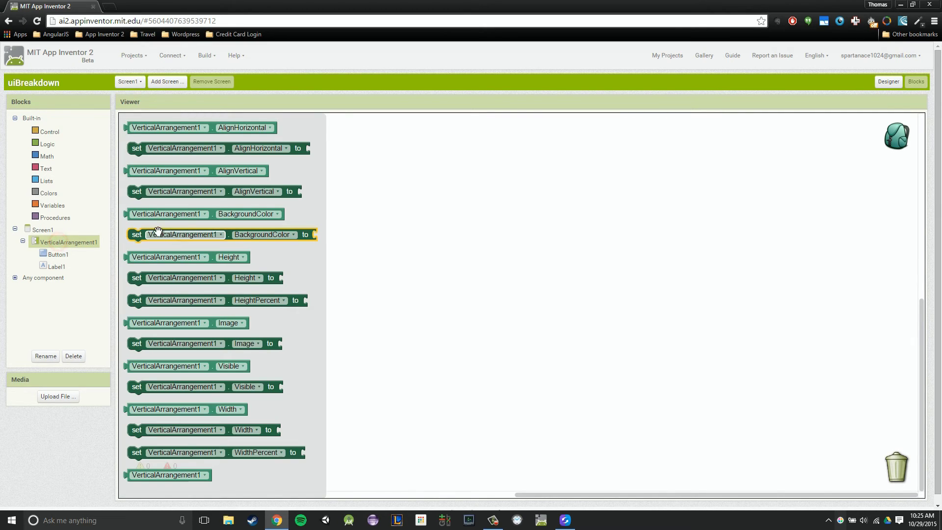